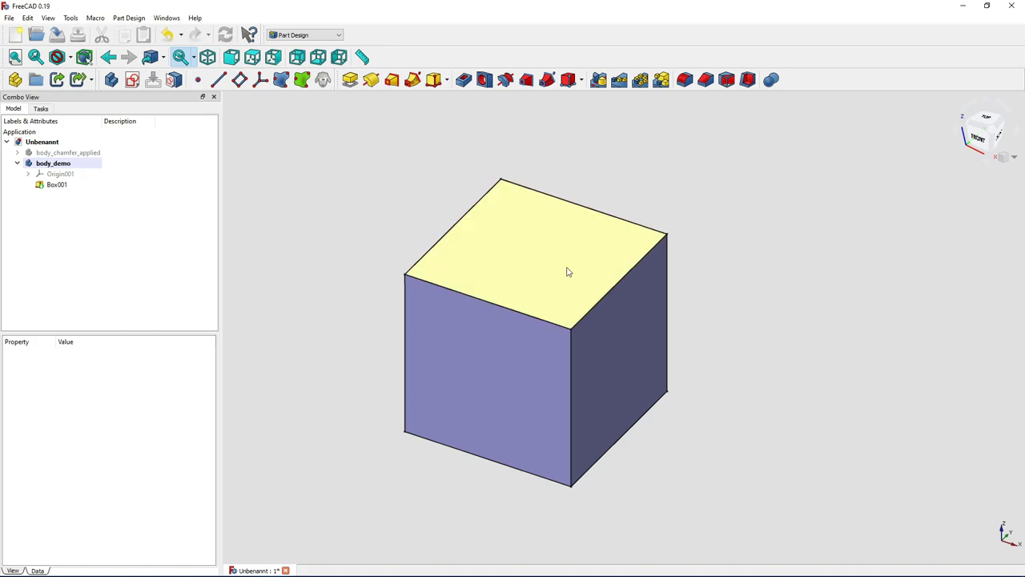
Select the top right edge of the 10 mm body_demo cube.
middle_drag(740, 277, 748, 296)
scroll(740, 306, up, 1)
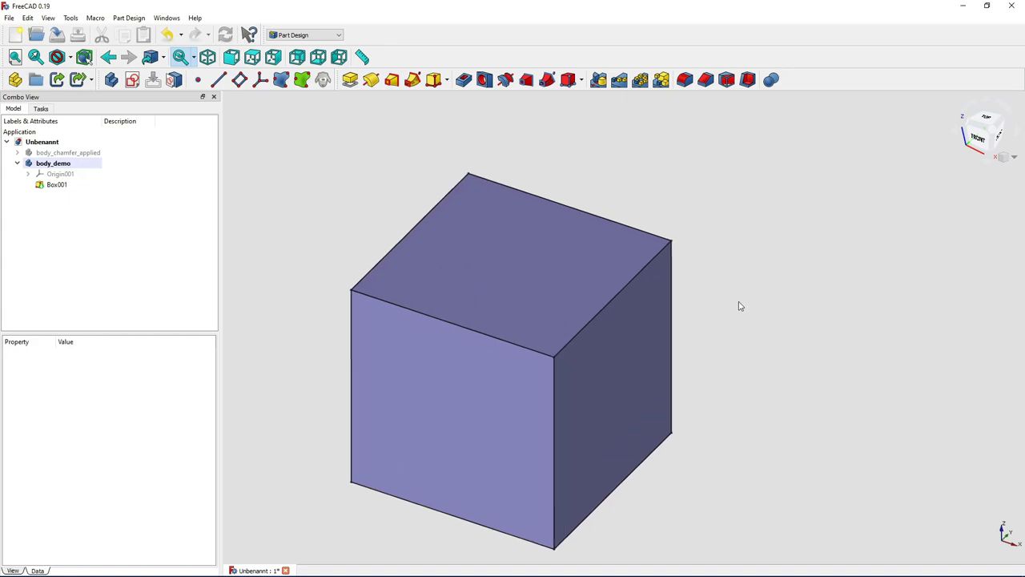
click(642, 273)
Chamfer the selected edge with a 4 mm size, creating Chamfer001.
click(707, 80)
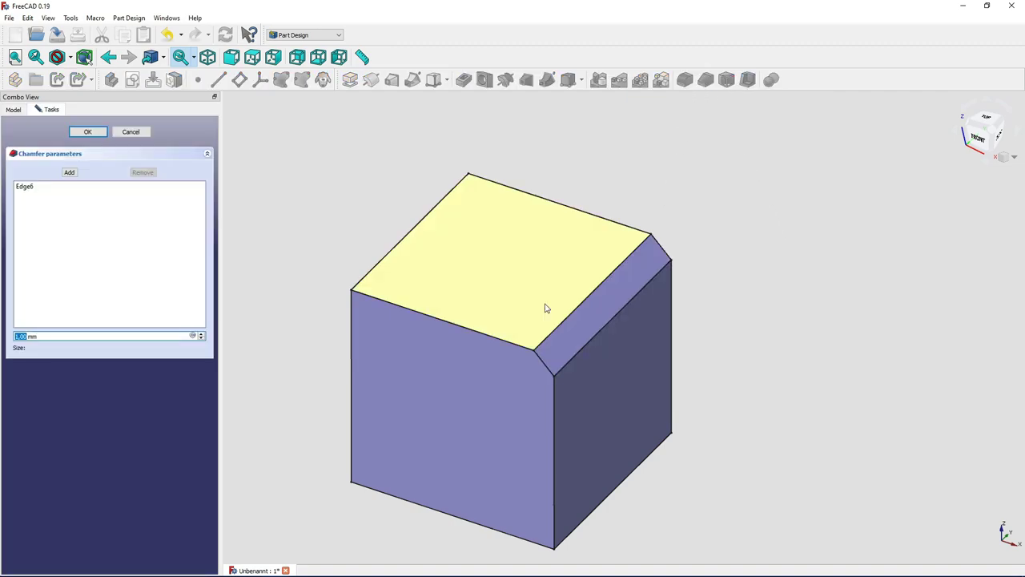
drag(102, 338, 20, 337)
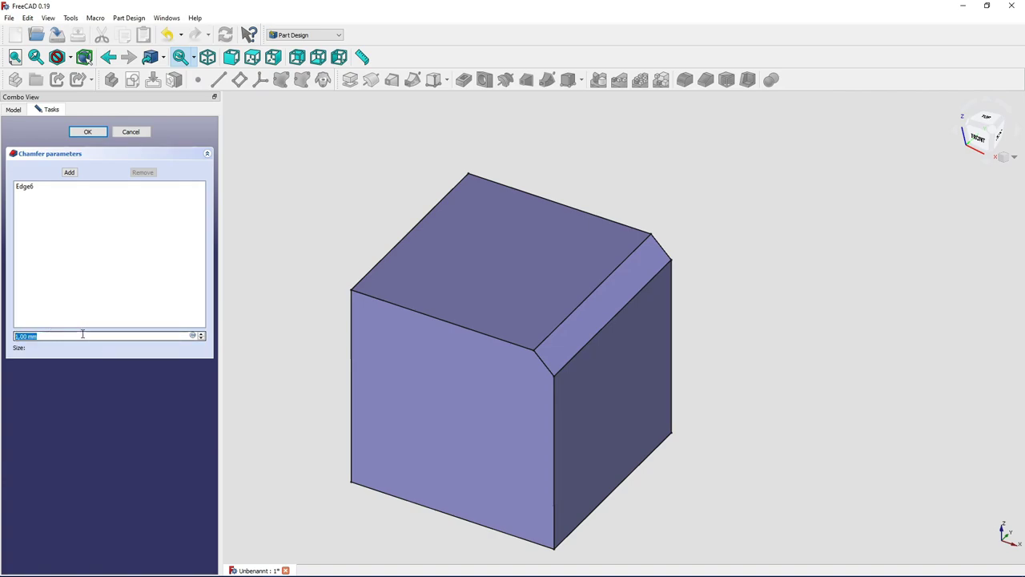
text(4)
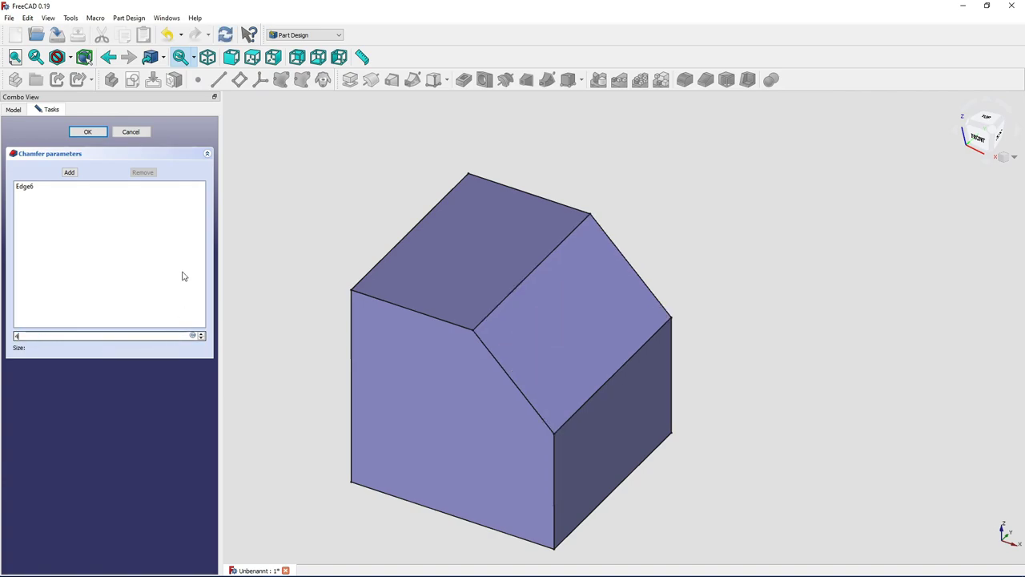
click(87, 131)
middle_drag(727, 317, 797, 281)
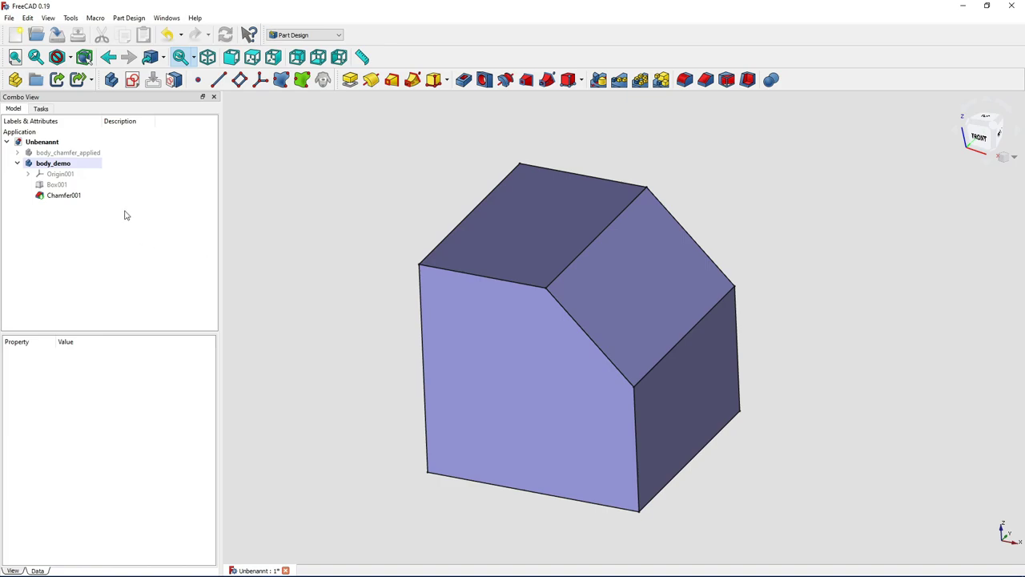
Hide body_demo, then show and expand body_chamfer_applied.
click(70, 164)
key(space)
key(Up)
key(space)
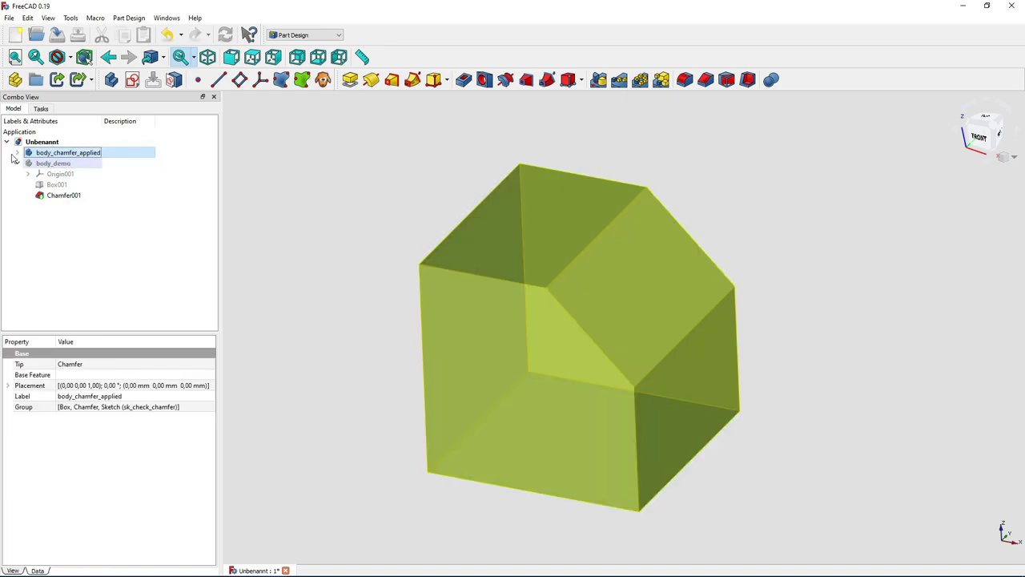
click(17, 153)
Open the sk_check_chamfer sketch and reposition its 4 mm and 135° dimension labels.
double_click(71, 197)
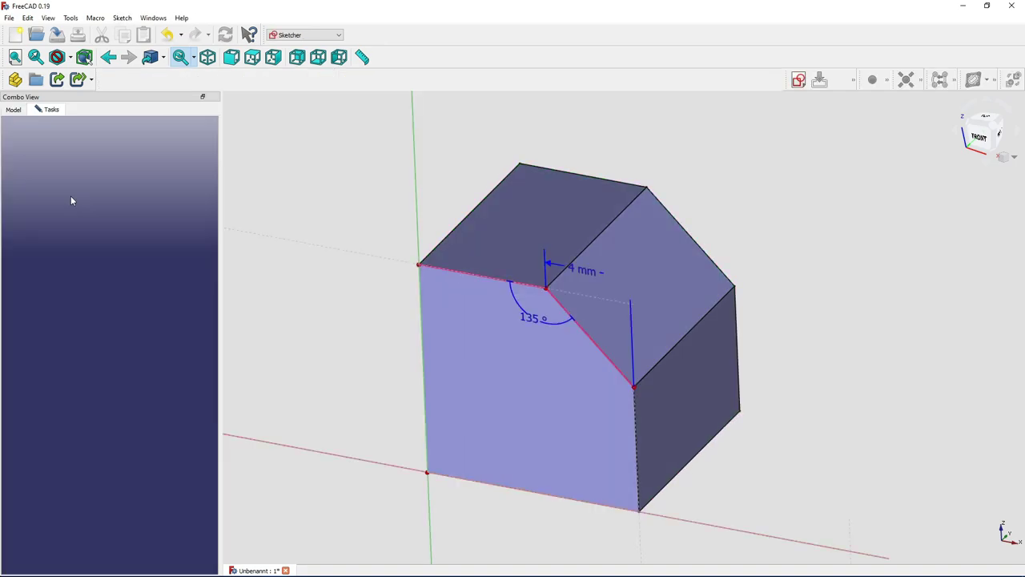
scroll(789, 316, up, 2)
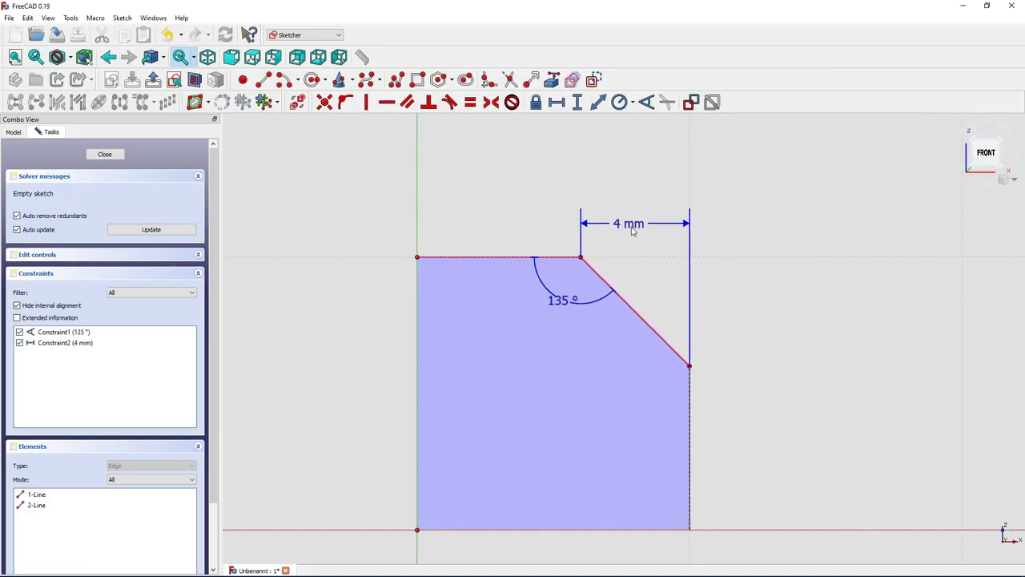
drag(632, 230, 634, 225)
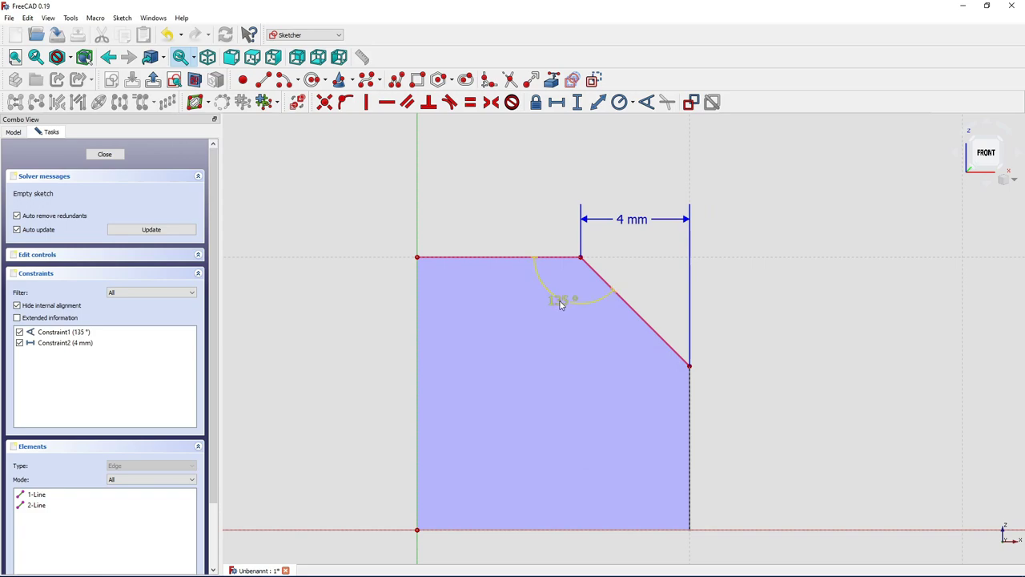
mouse_move(560, 304)
mouse_down()
mouse_move(551, 319)
mouse_move(561, 306)
mouse_up()
Close the sketch and change the Chamfer size to 2 mm.
click(95, 157)
double_click(70, 189)
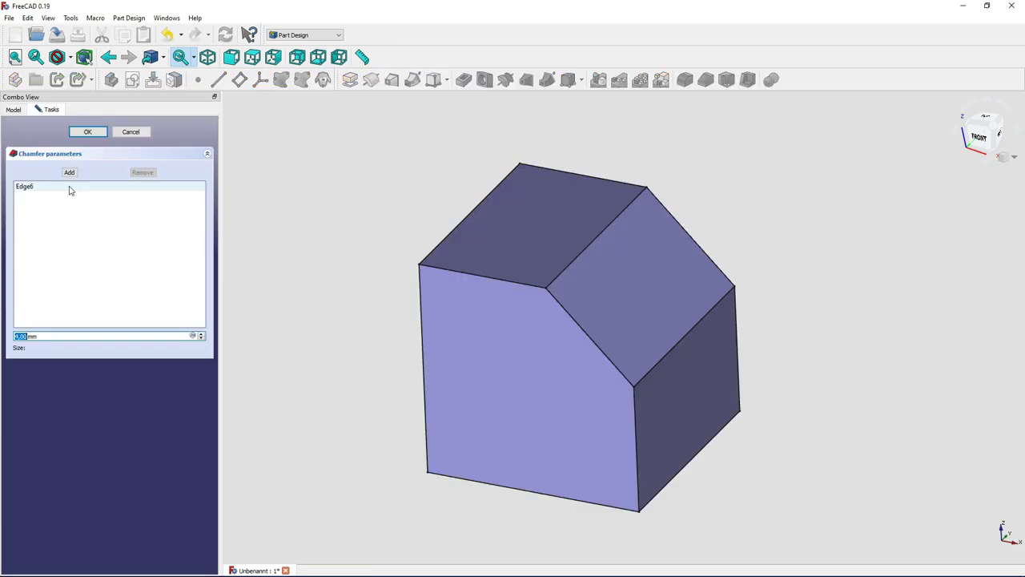
text(4)
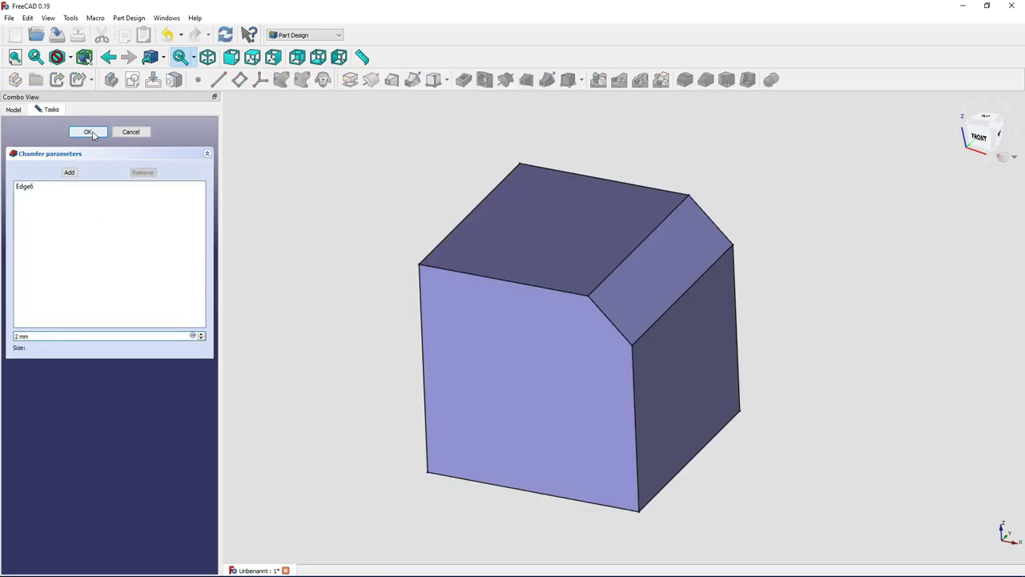
click(87, 131)
Add a 2 mm vertical distance dimension across the chamfer in sk_check_chamfer, then close it.
double_click(69, 195)
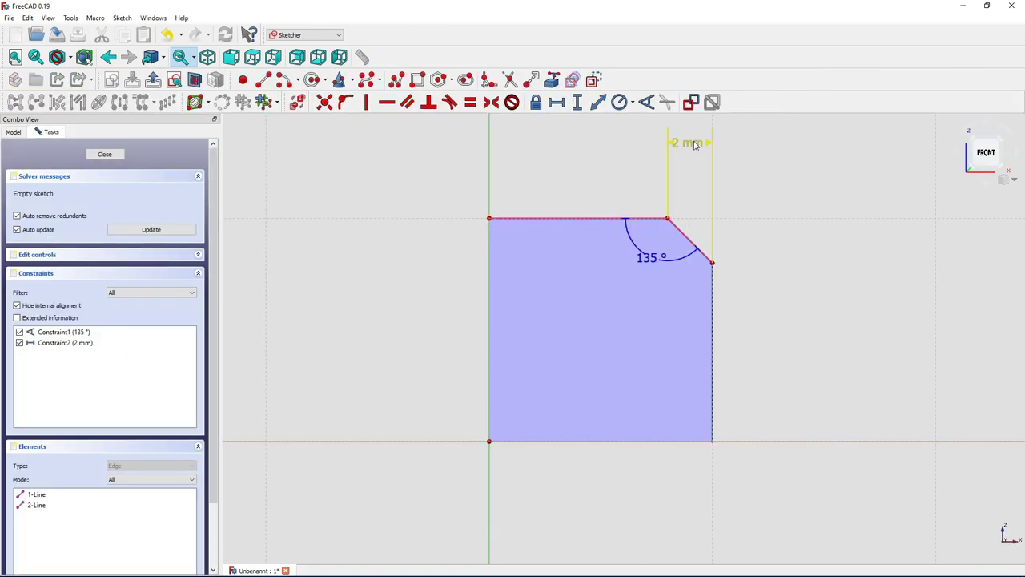
drag(703, 143, 752, 153)
click(558, 103)
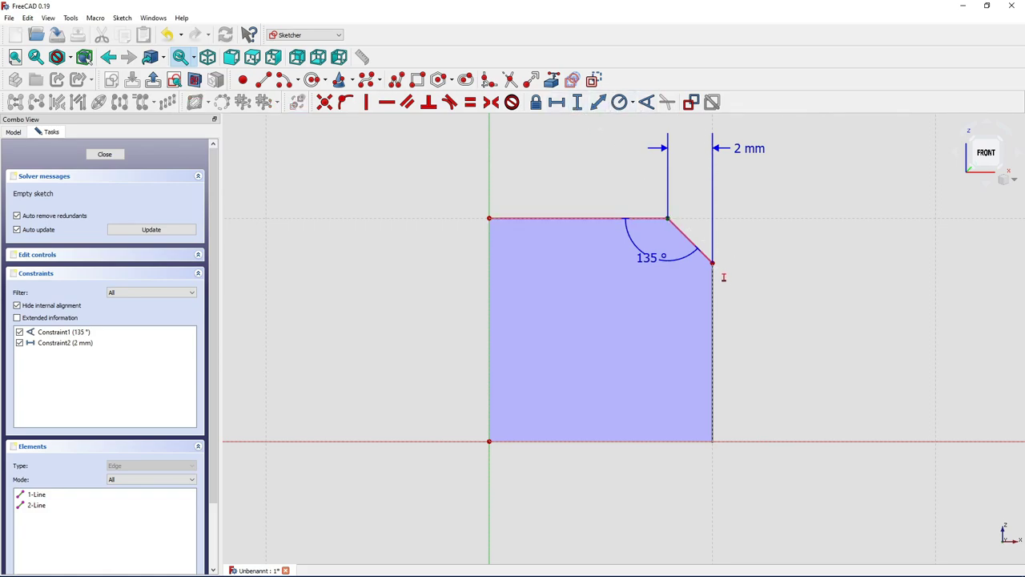
click(713, 263)
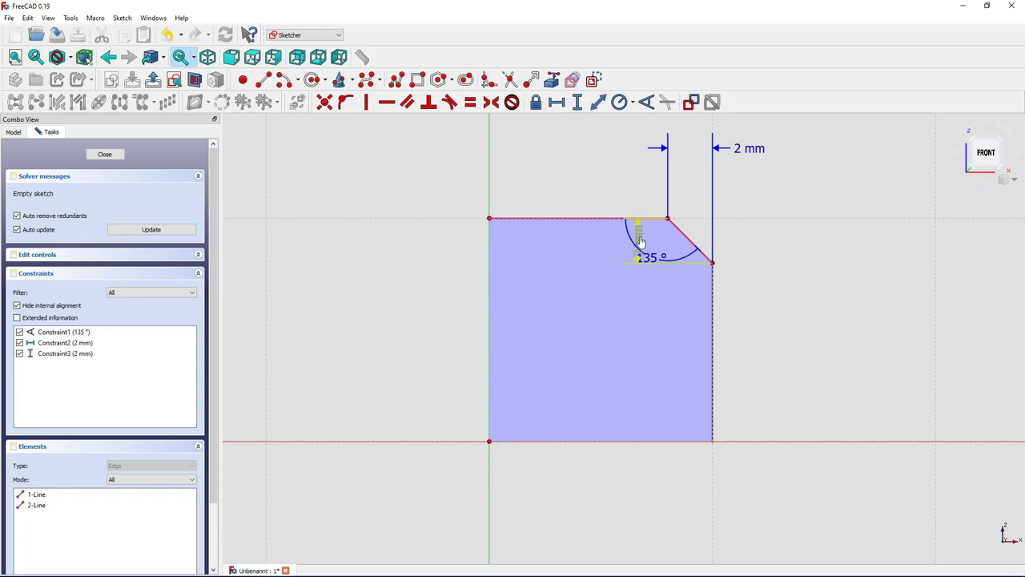
mouse_move(641, 240)
mouse_down()
mouse_move(773, 232)
mouse_move(776, 293)
mouse_up()
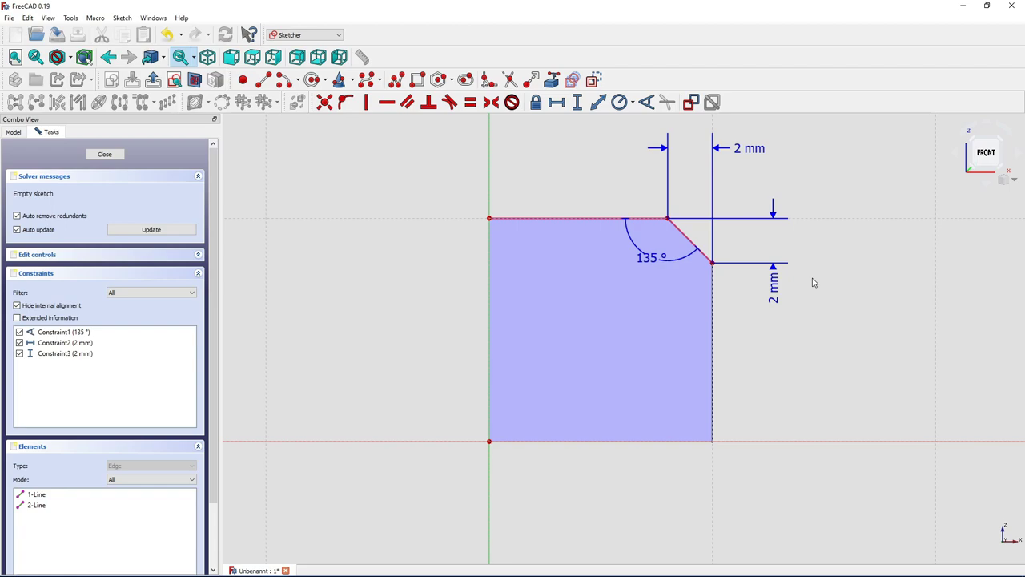
scroll(799, 241, up, 1)
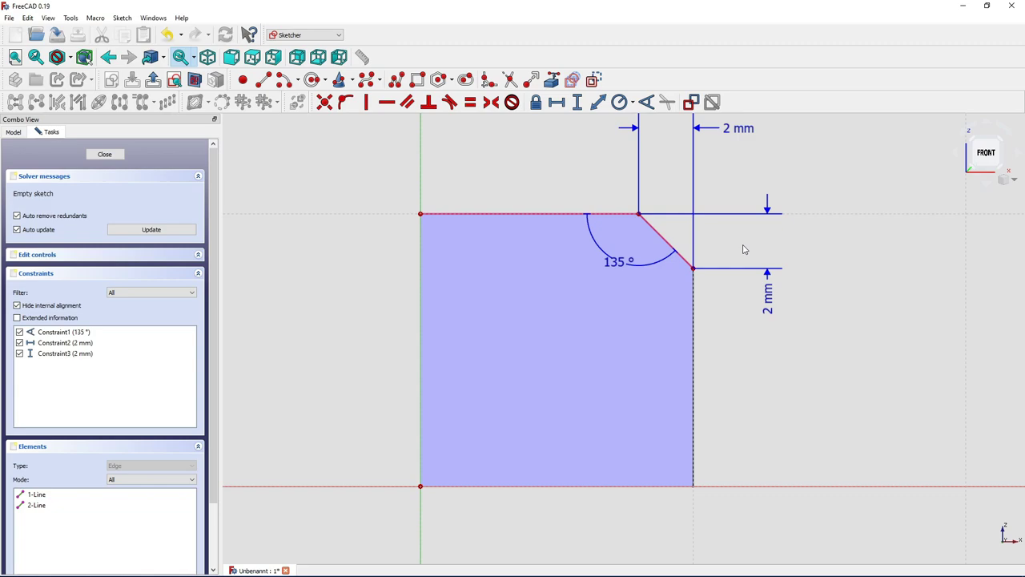
click(104, 154)
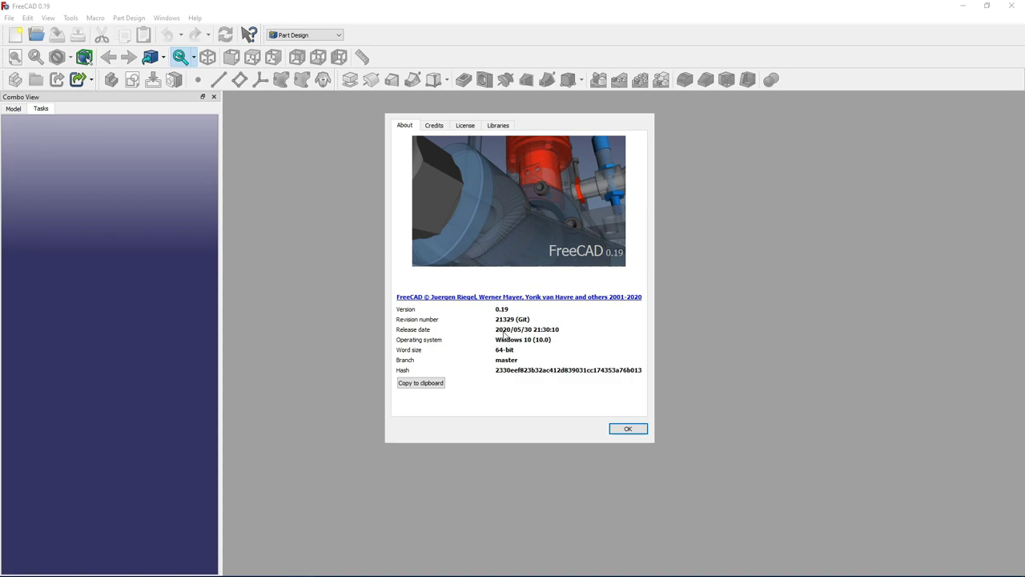
Dismiss the About window and start a new document containing a Body.
click(628, 429)
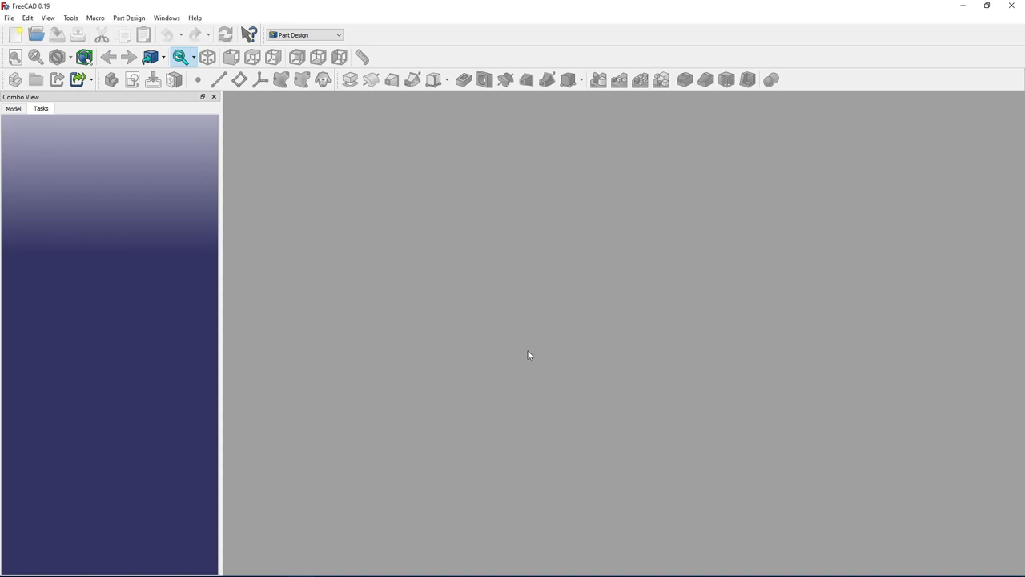
click(14, 36)
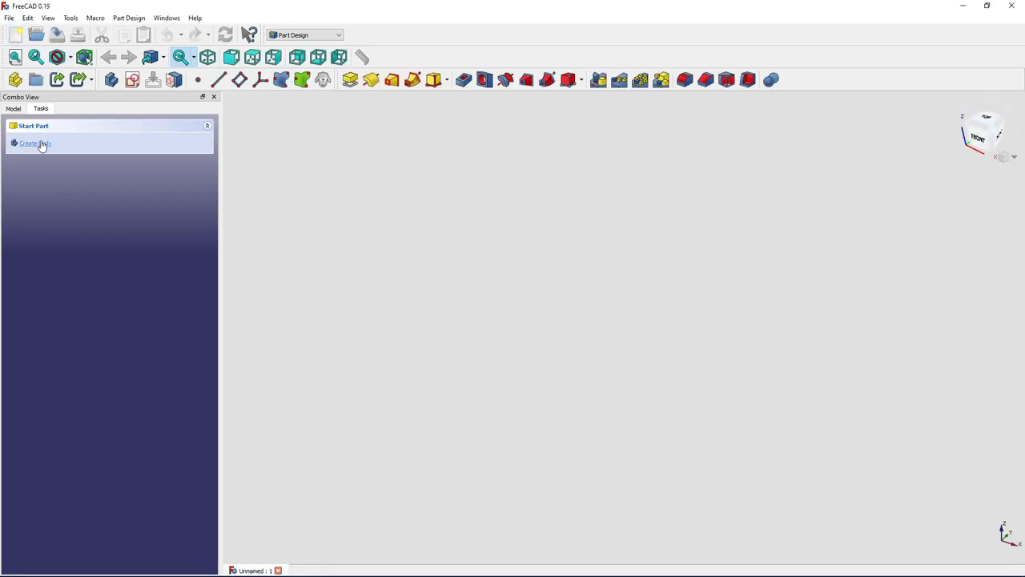
click(39, 143)
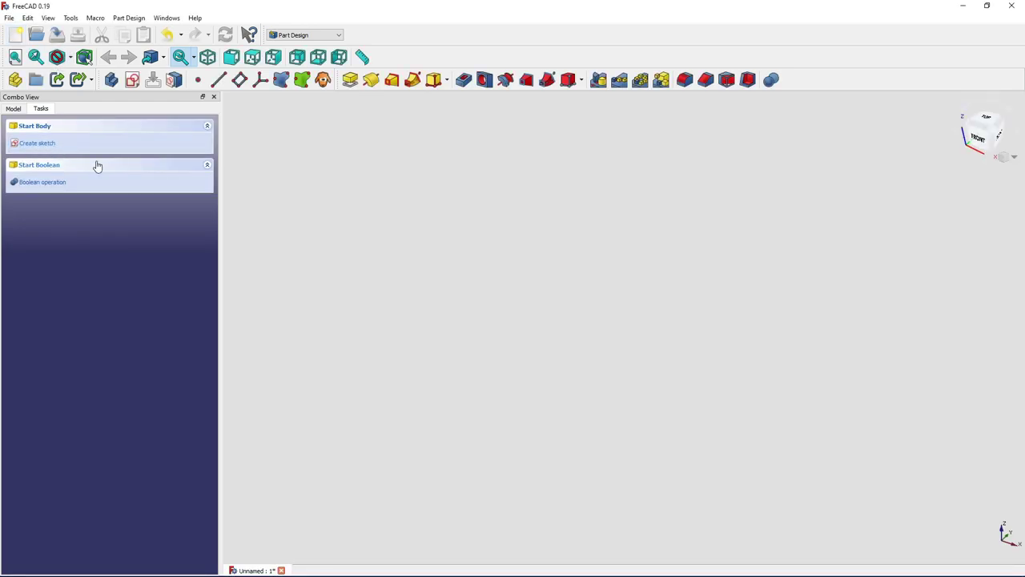
Add a 10 mm Box attached to XY_Plane and select its top right edge.
click(434, 79)
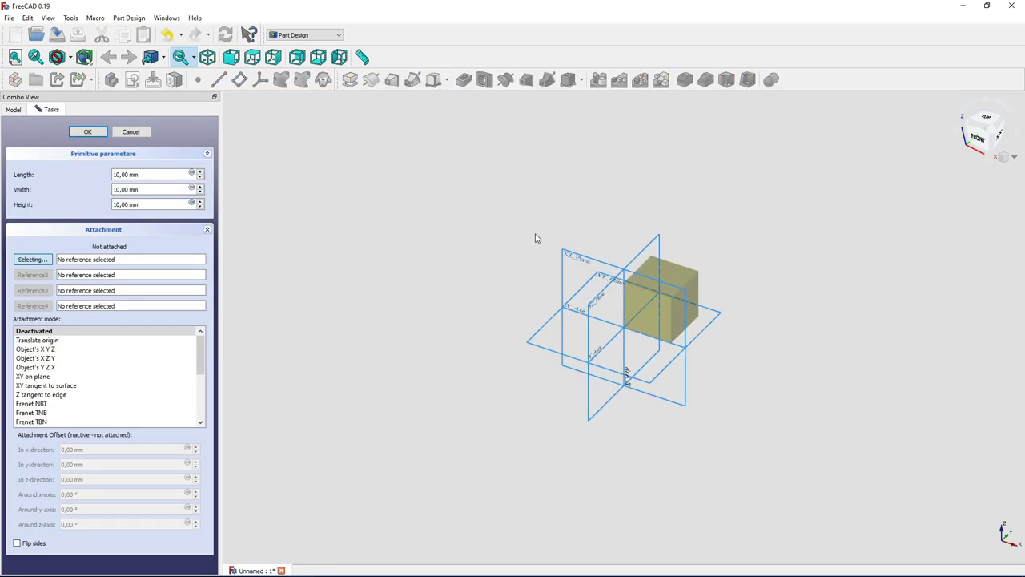
click(600, 283)
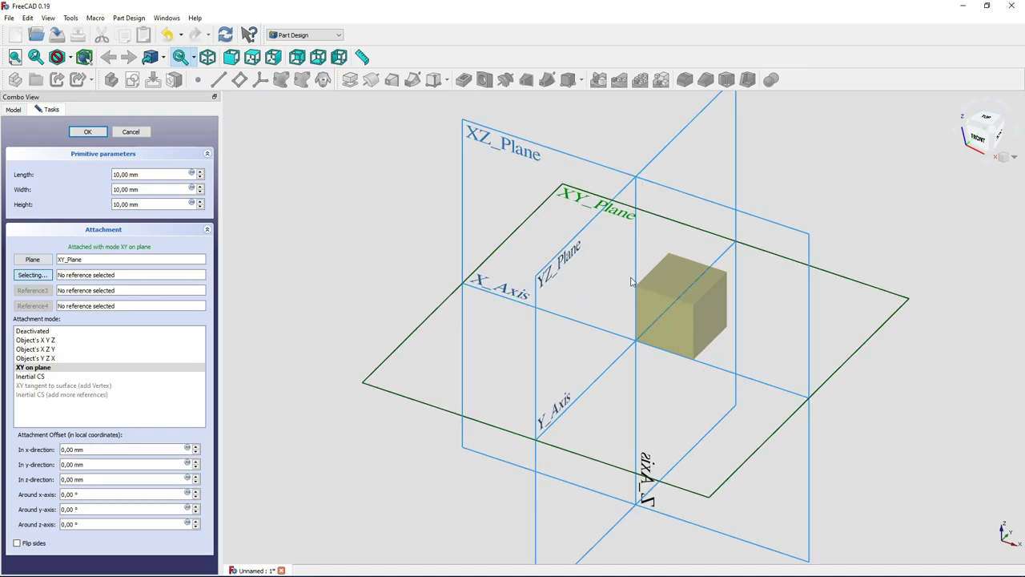
click(87, 131)
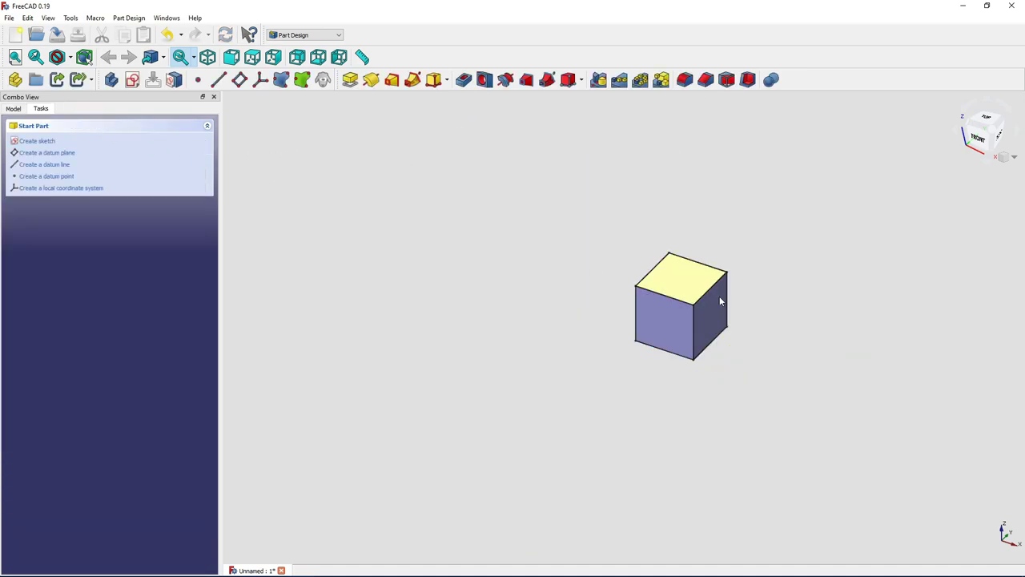
click(13, 108)
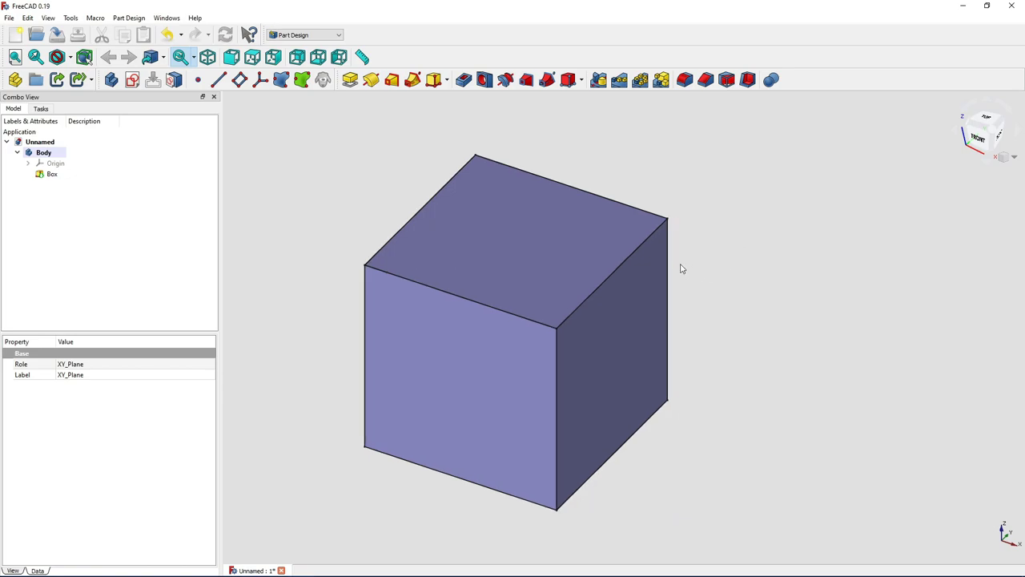
click(642, 245)
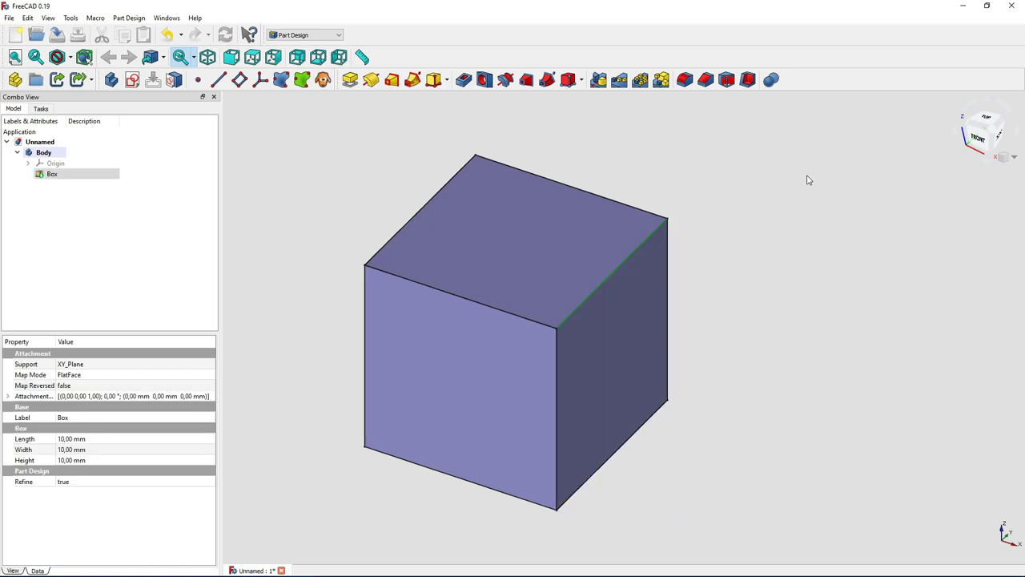
Chamfer the edge at Equal distance with a 2 mm size, then reopen it for editing.
click(706, 80)
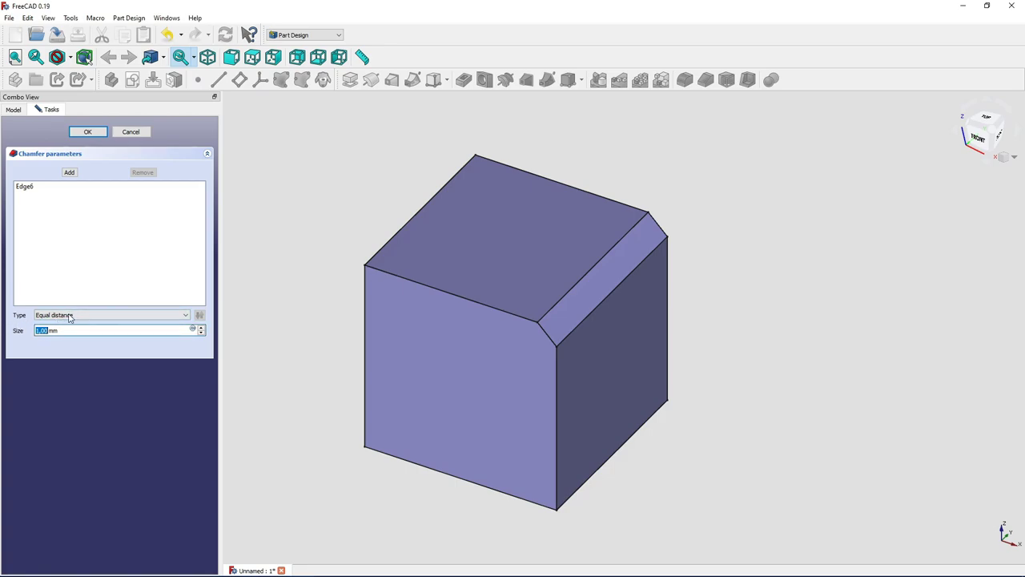
click(100, 318)
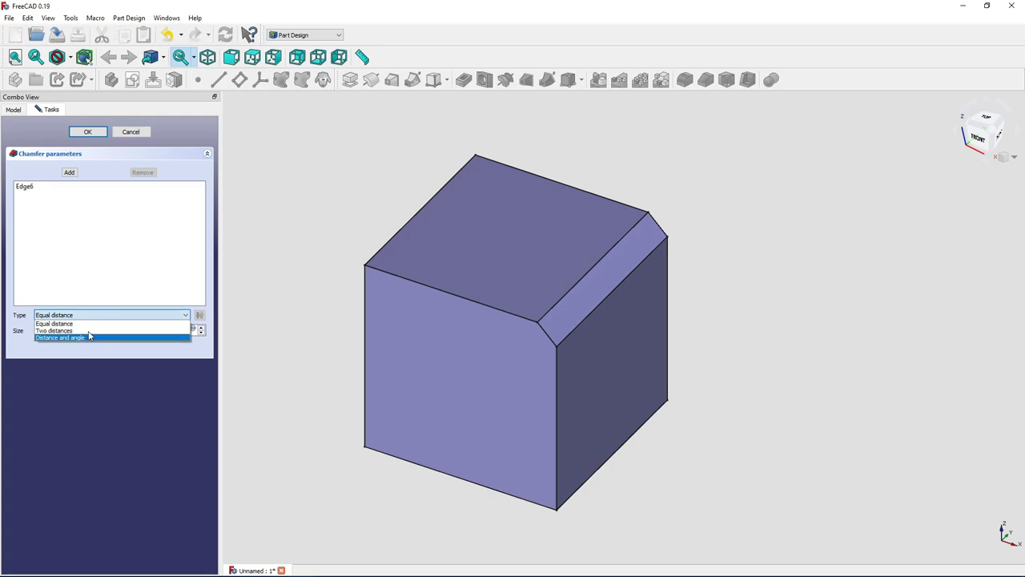
click(90, 322)
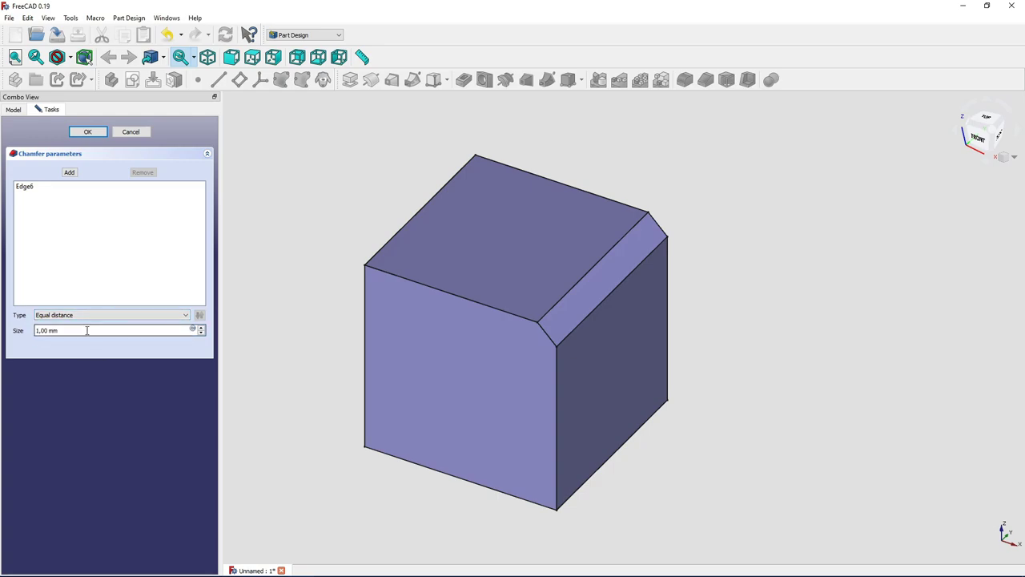
drag(59, 330, 35, 330)
text(2)
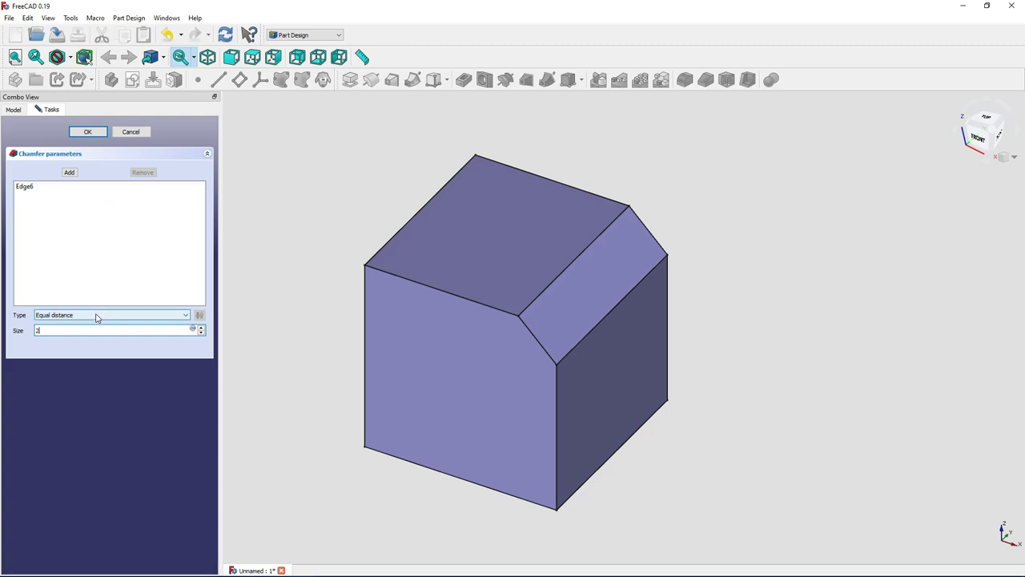
click(88, 131)
double_click(89, 190)
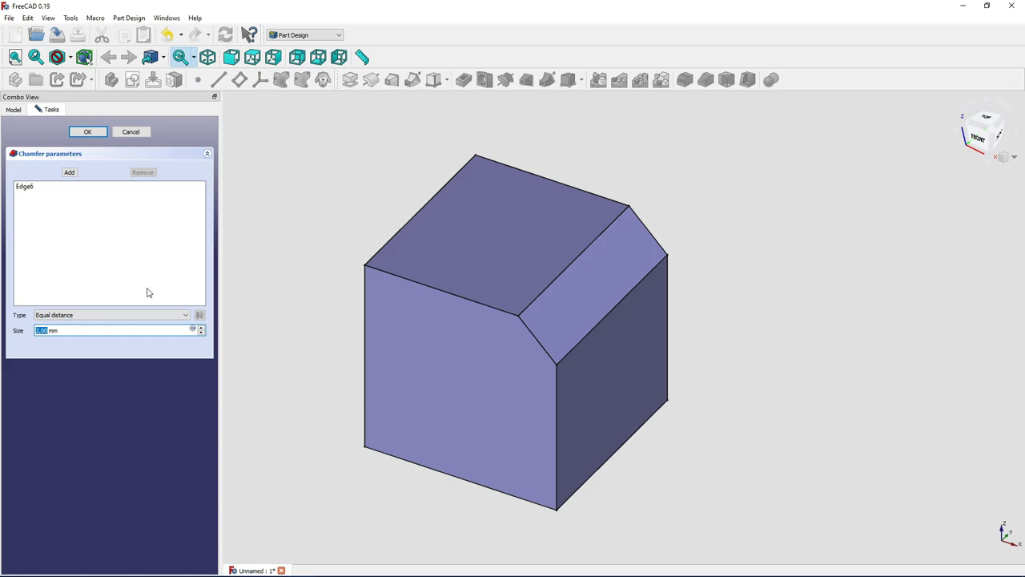
Switch the chamfer to Two distances with Size 2 set to 5 mm, viewed from the front.
click(162, 316)
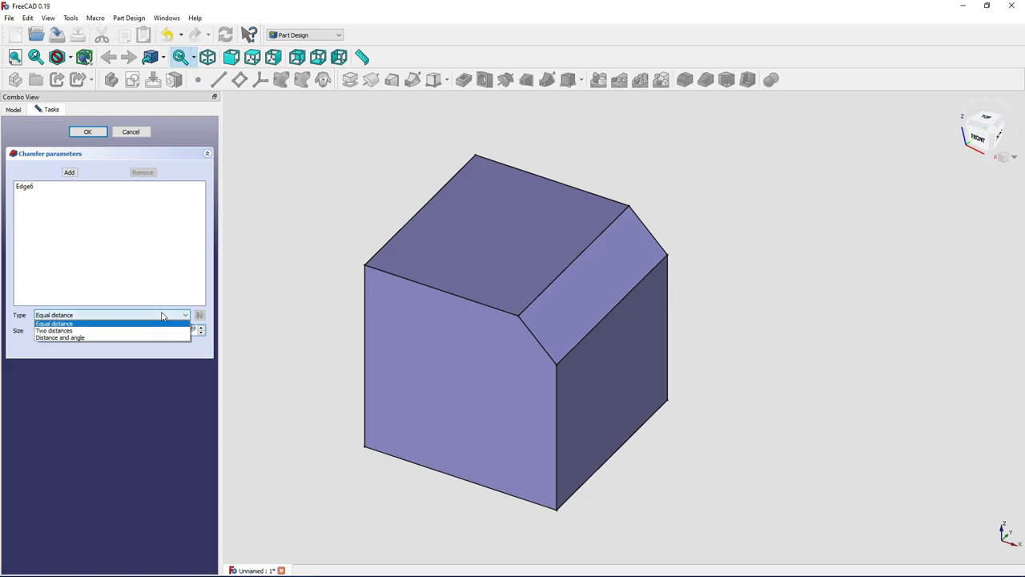
click(114, 330)
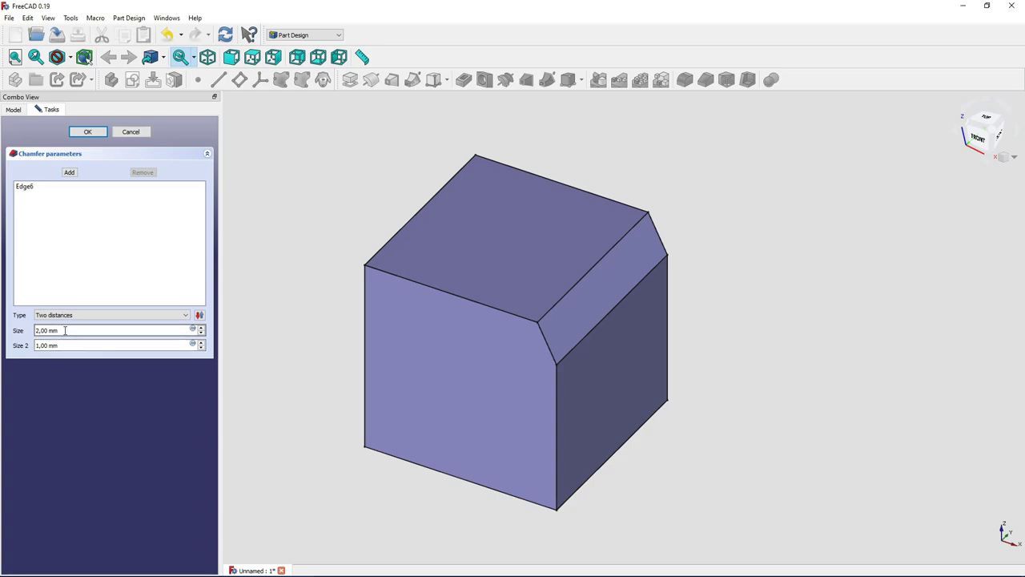
click(978, 137)
scroll(675, 222, up, 2)
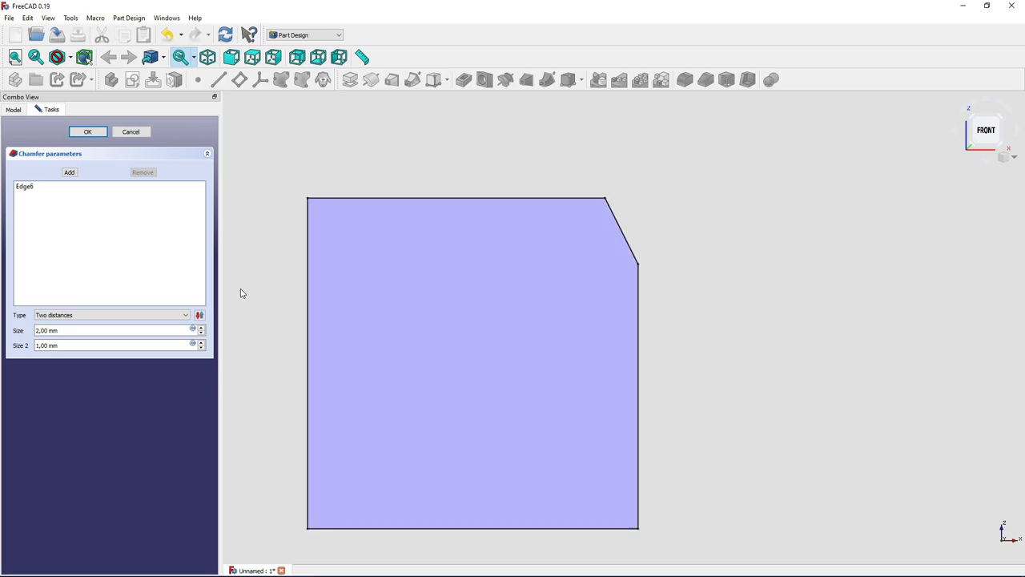
triple_click(105, 345)
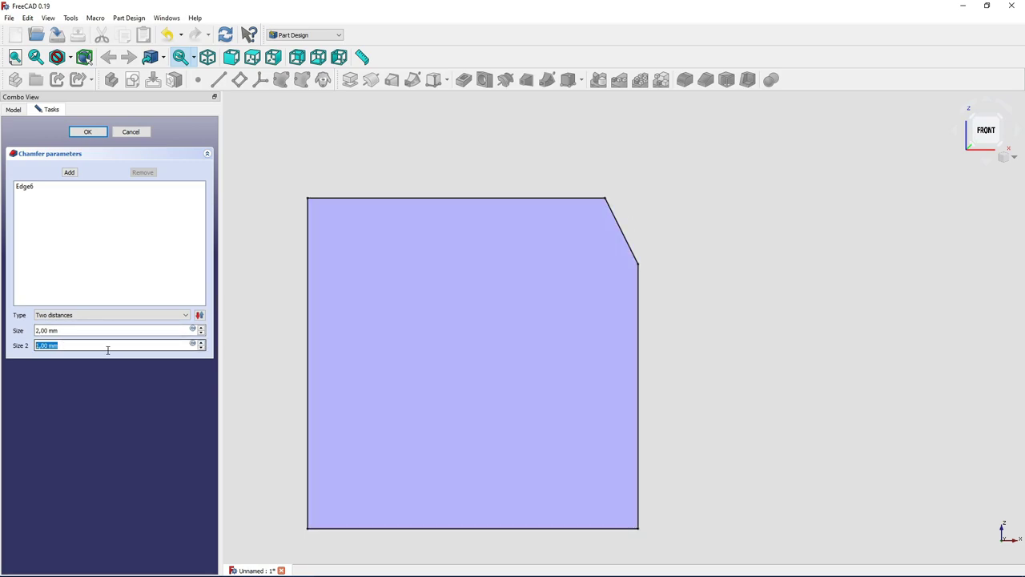
text(5)
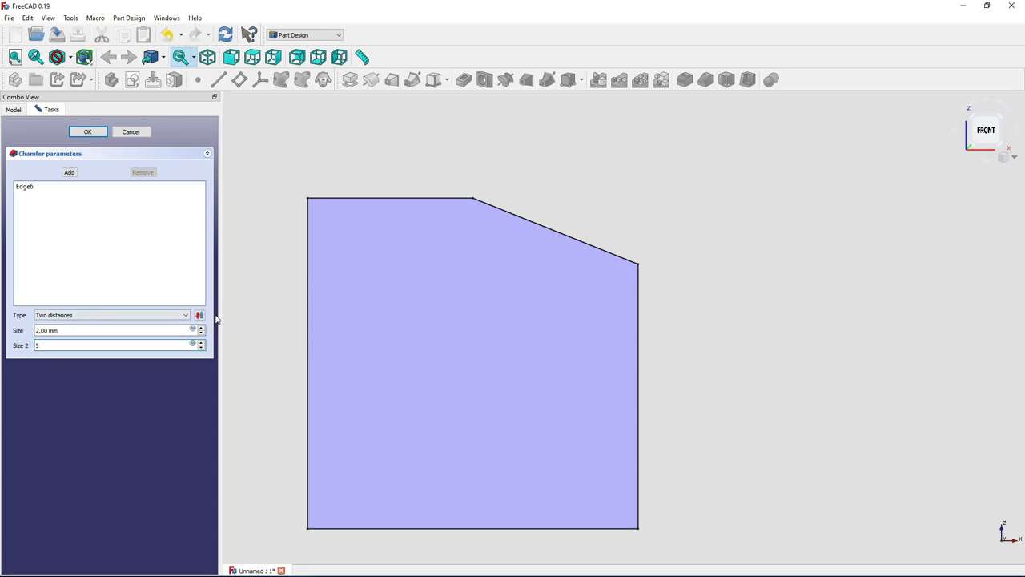
click(165, 331)
click(153, 345)
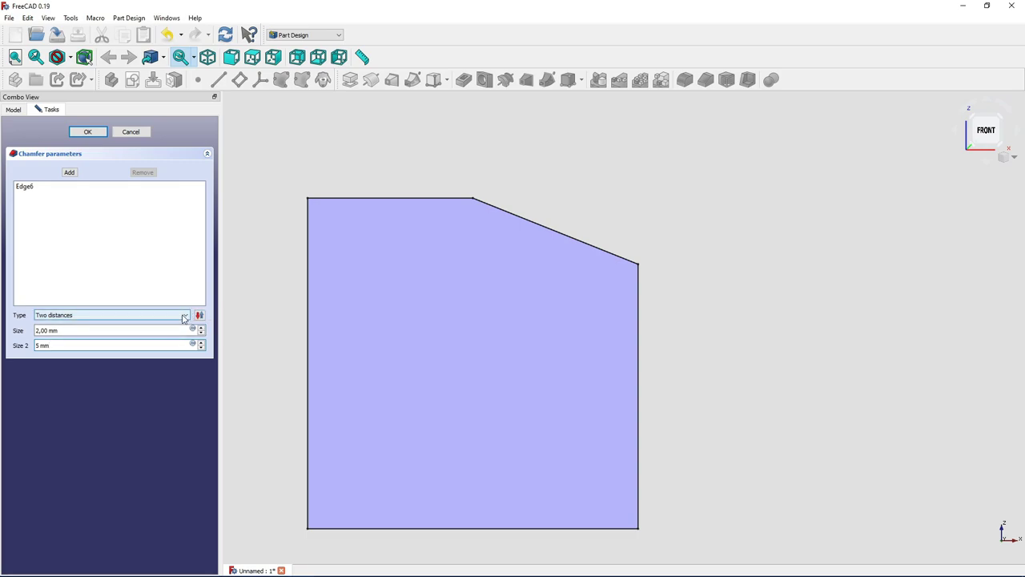
click(183, 318)
Change the chamfer to Distance and angle with a 60° angle.
click(108, 338)
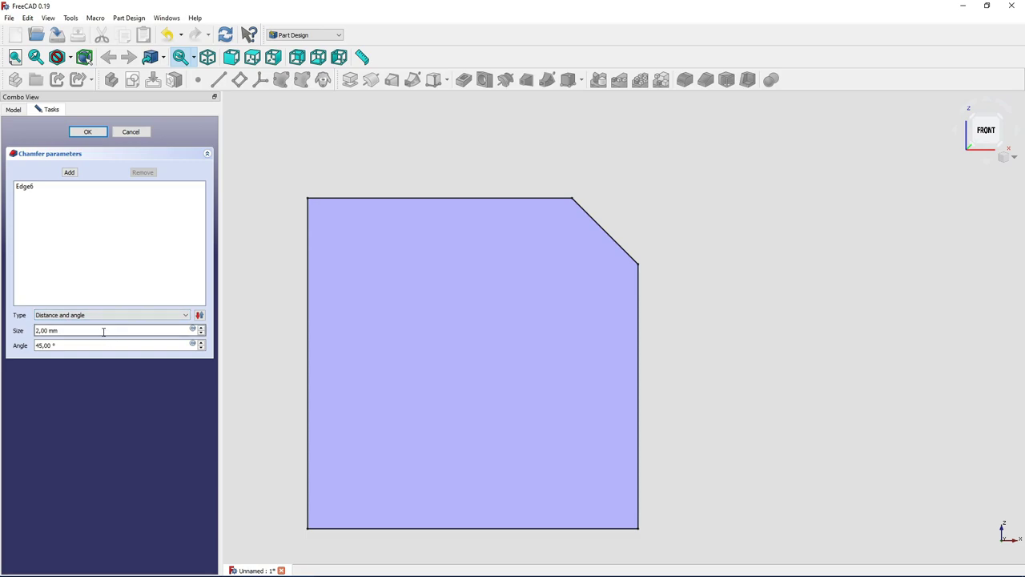
drag(103, 330, 37, 337)
click(78, 331)
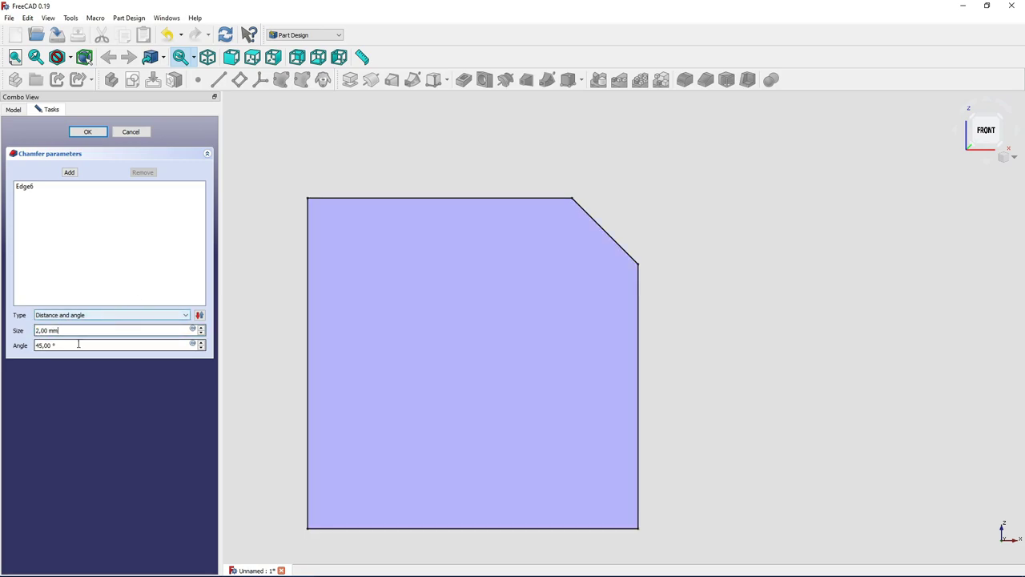
drag(80, 344, 27, 347)
text(60)
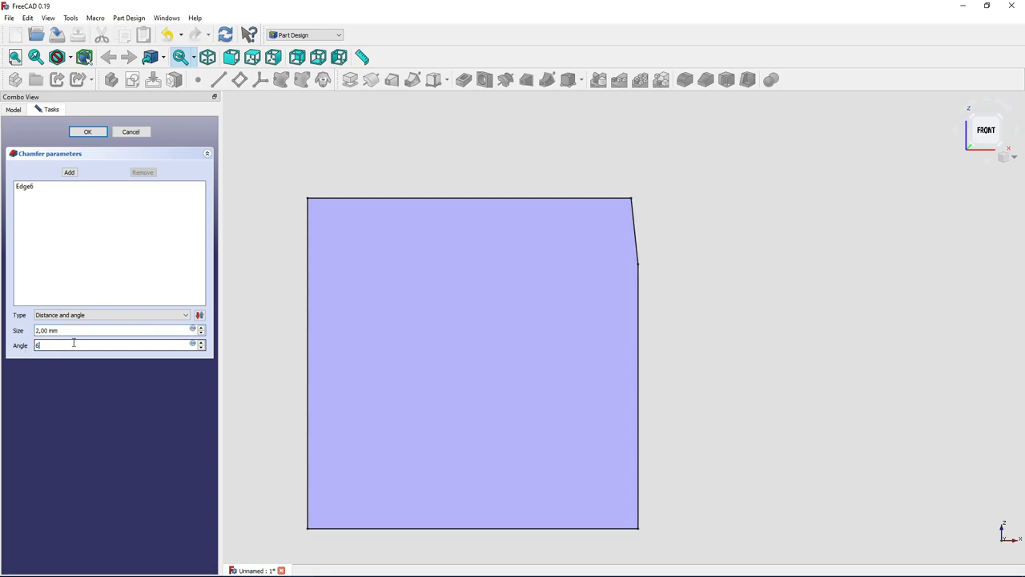
click(133, 330)
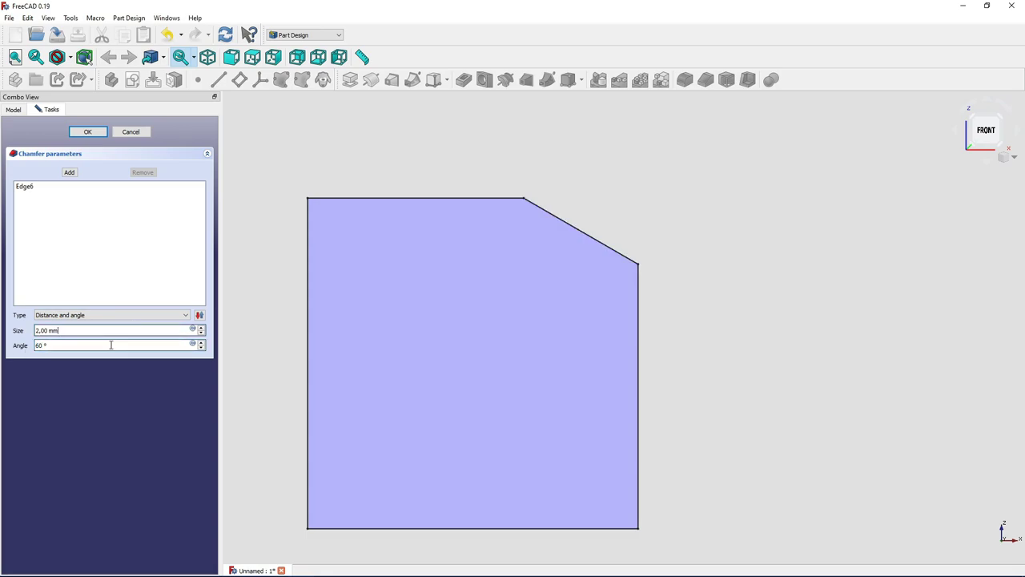
click(110, 345)
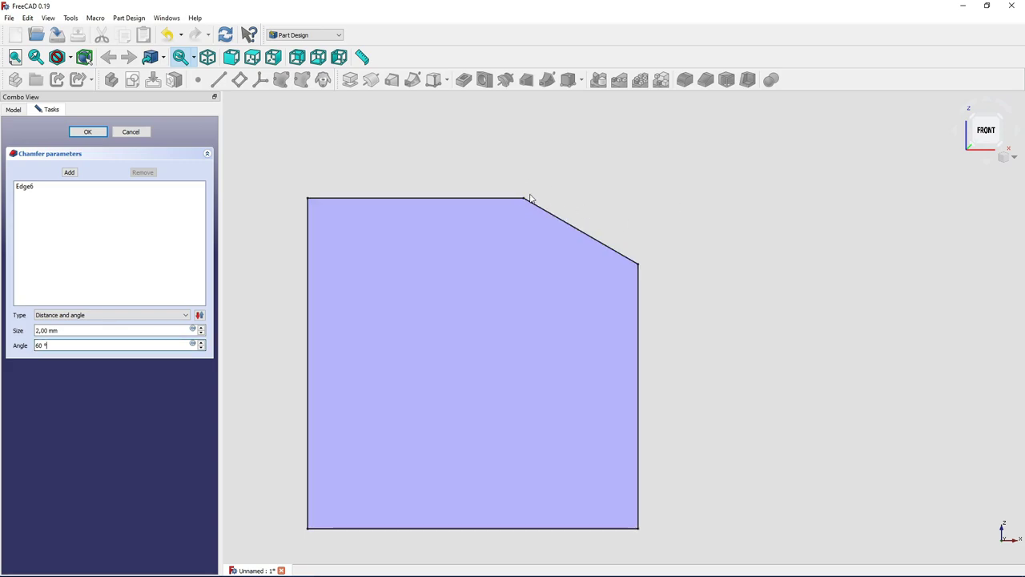
Toggle the chamfer direction to compare both orientations, ending on the shallow side.
click(200, 316)
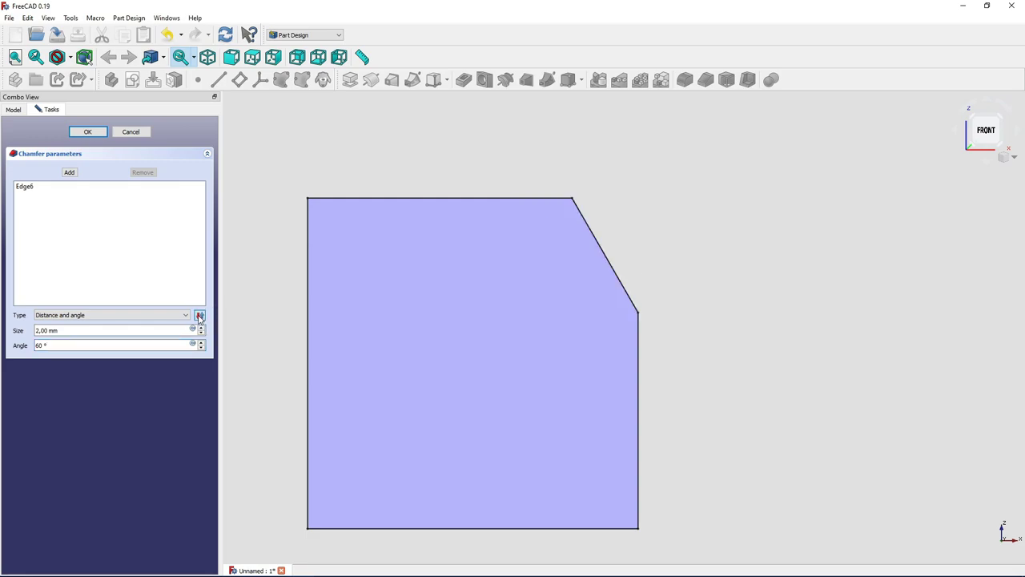
click(199, 315)
click(200, 315)
click(199, 315)
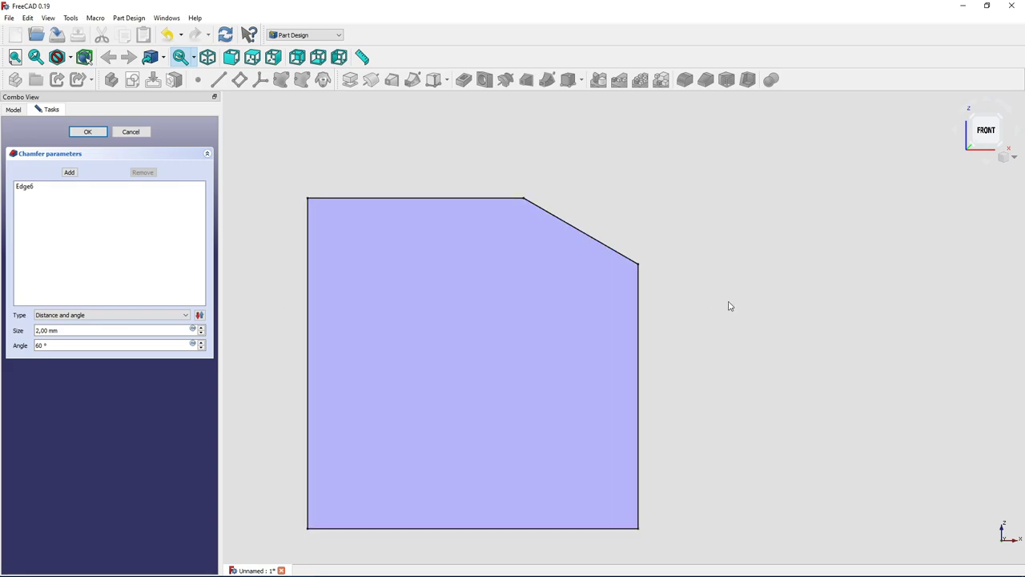
Flip the 2 mm, 60° chamfer so it drops steeply down the cube's right side.
middle_drag(730, 305, 781, 307)
scroll(781, 307, down, 1)
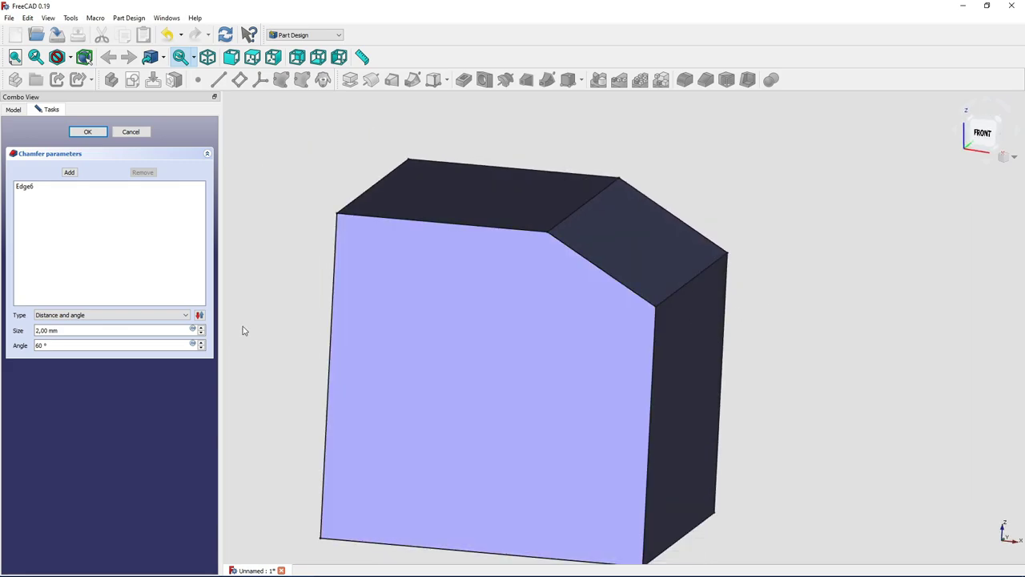
click(199, 316)
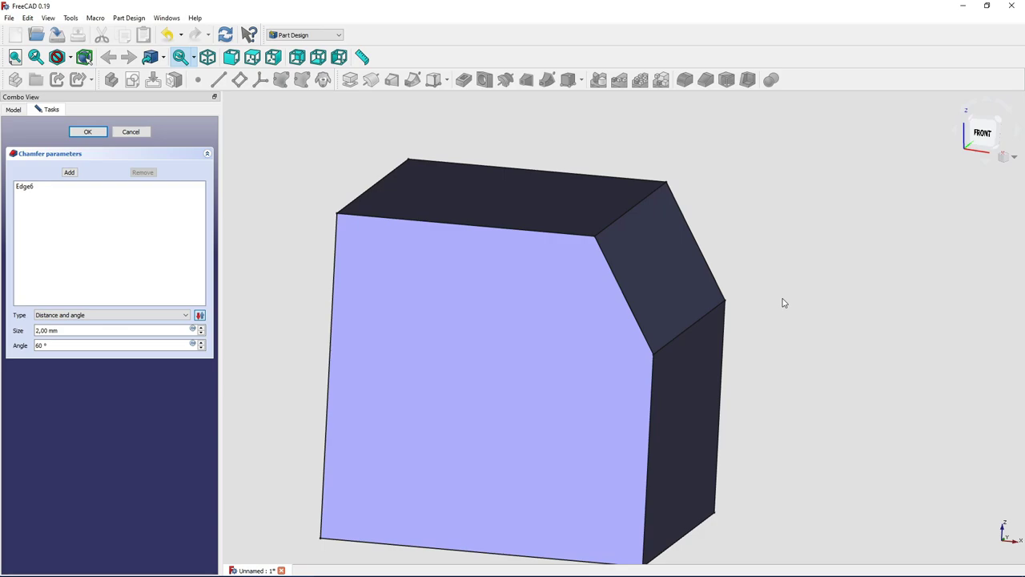
scroll(783, 283, up, 1)
scroll(804, 297, down, 2)
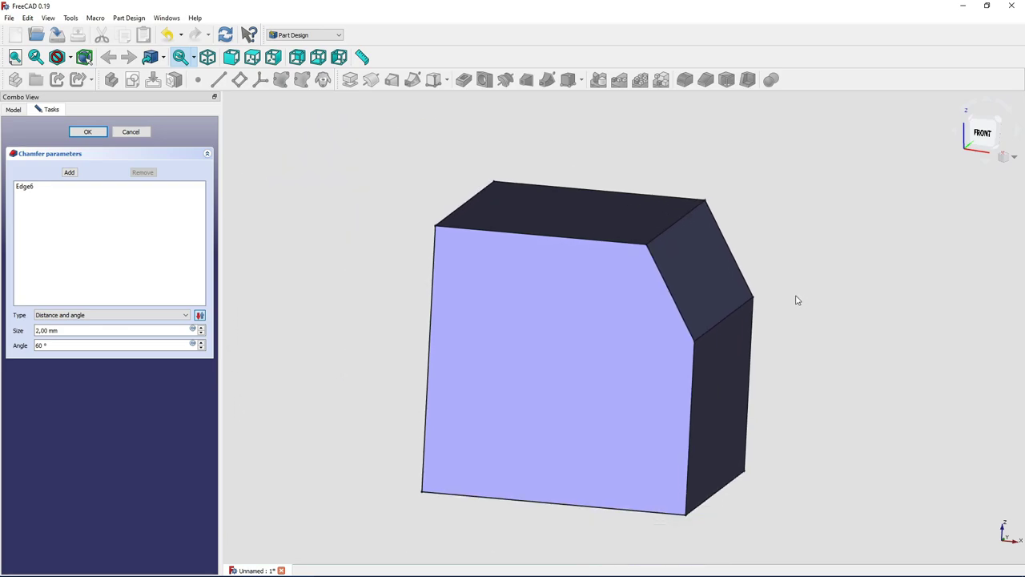